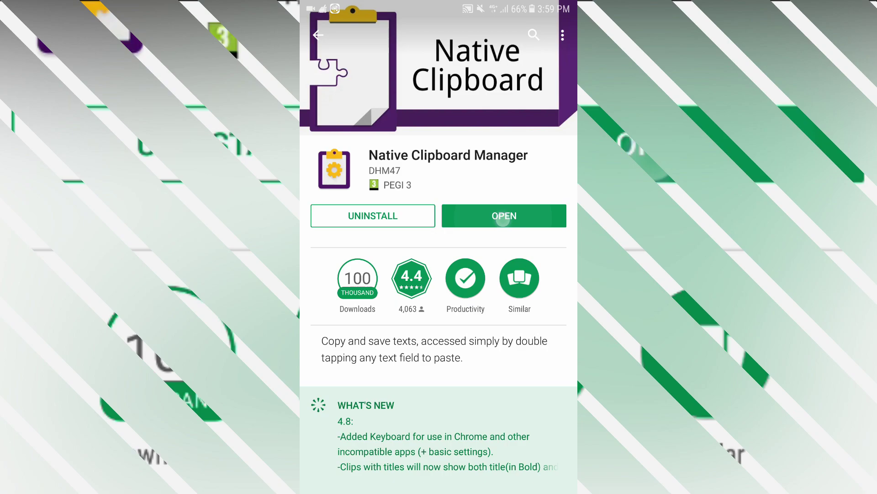
Switch on the Native Clipboard accessibility service, confirm its permission, and return to setup.
click(504, 215)
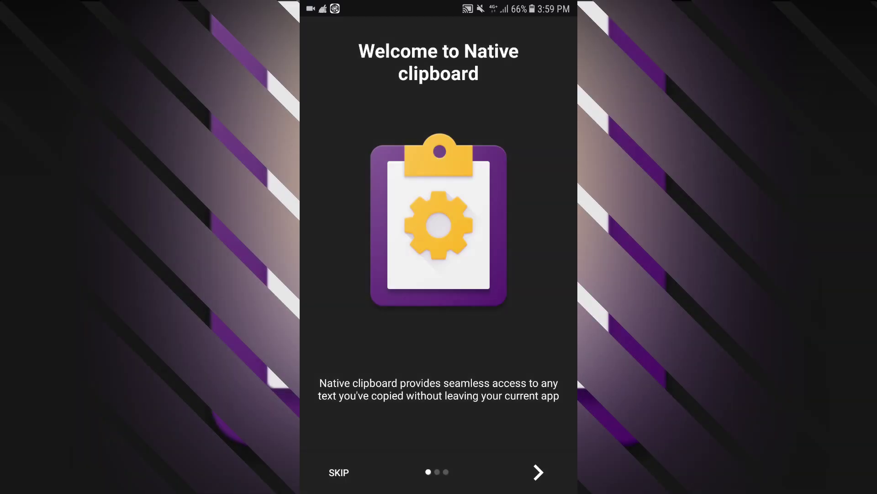
click(537, 473)
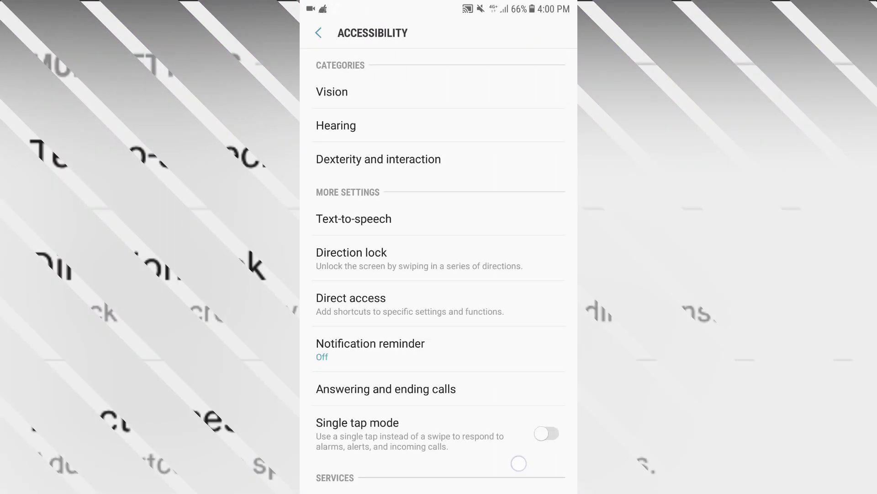
scroll(518, 464, down, 5)
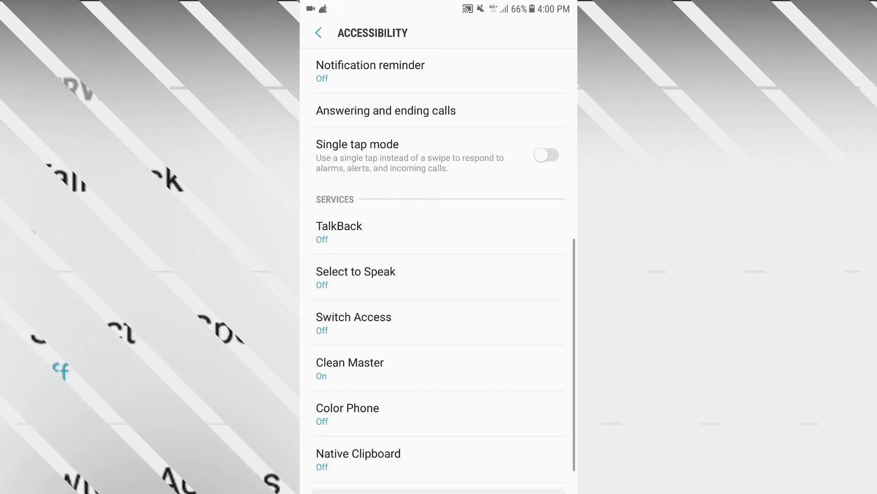
click(363, 388)
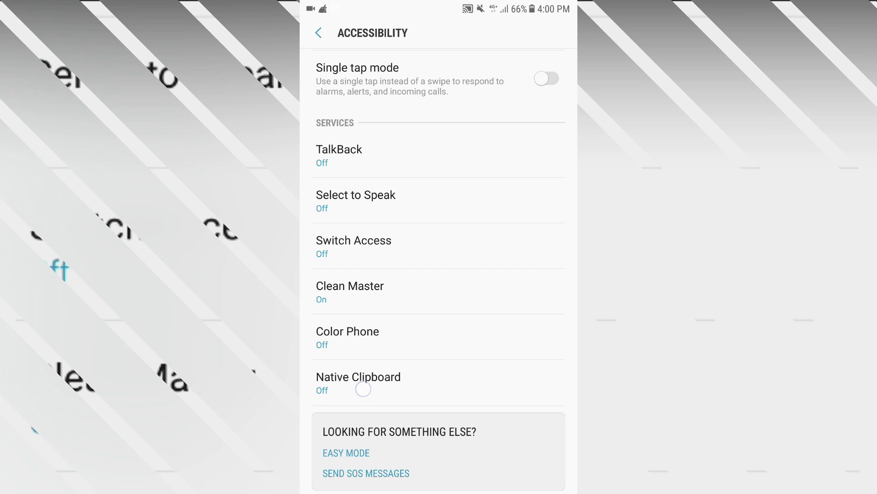
click(362, 389)
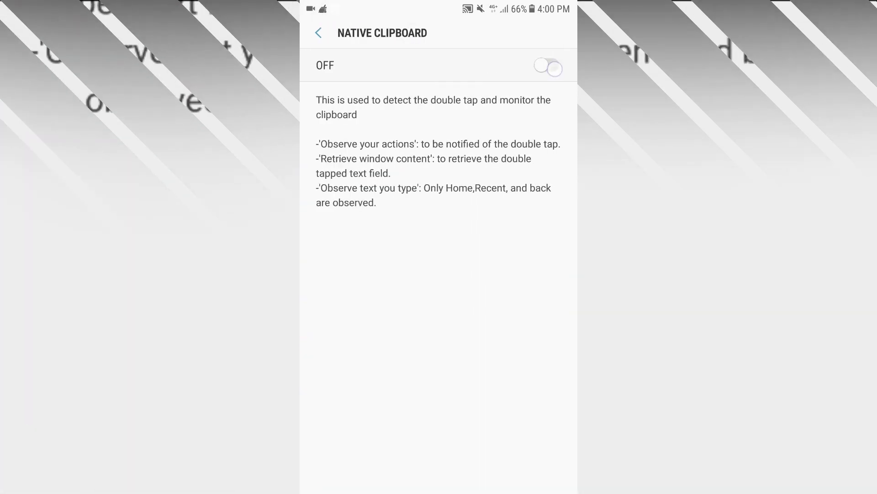
click(554, 69)
click(538, 340)
key(Escape)
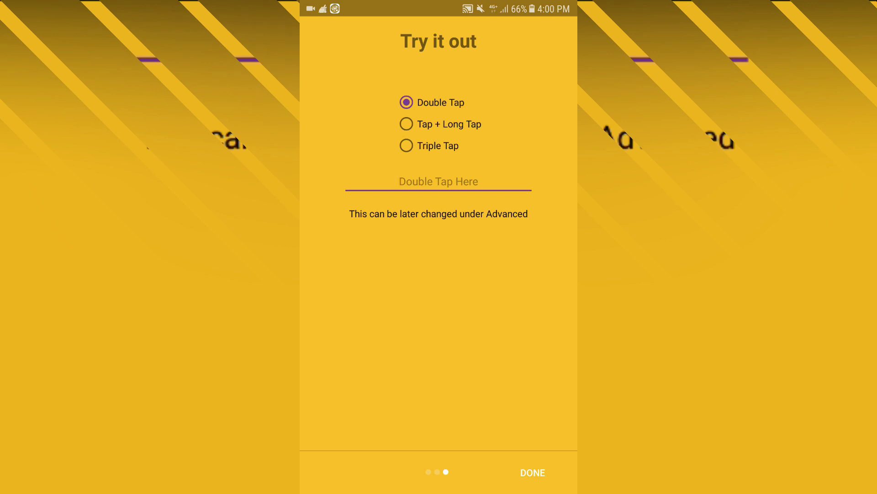
Try double-tap in the 'Double Tap Here' field, then finish the tutorial with DONE.
click(439, 185)
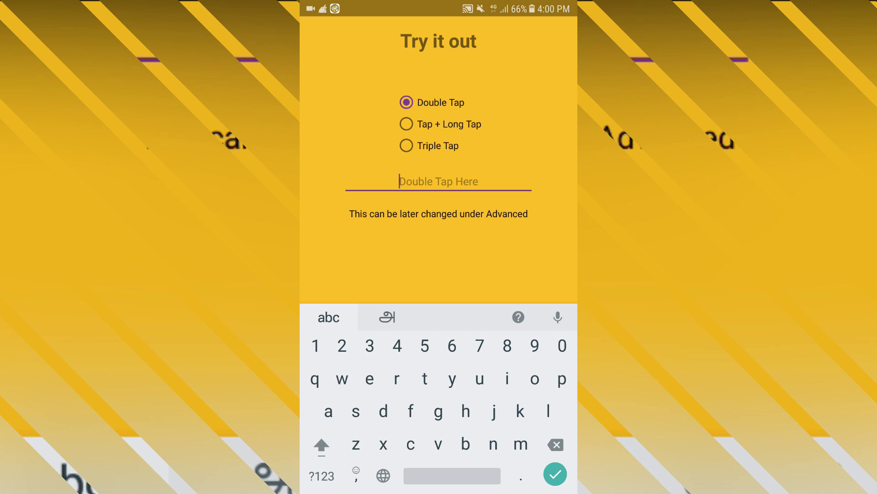
key(Escape)
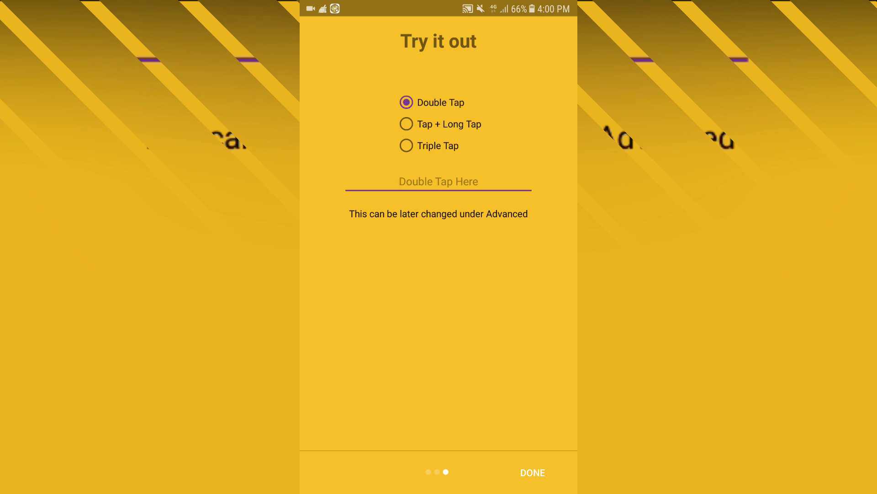
click(532, 473)
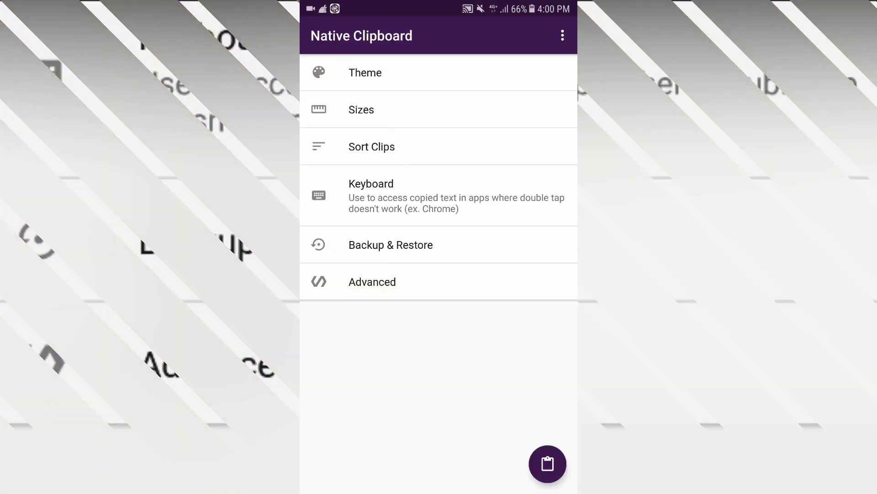
Browse the Theme and Sizes pages, and cancel the Sort Clips choices unchanged.
click(370, 73)
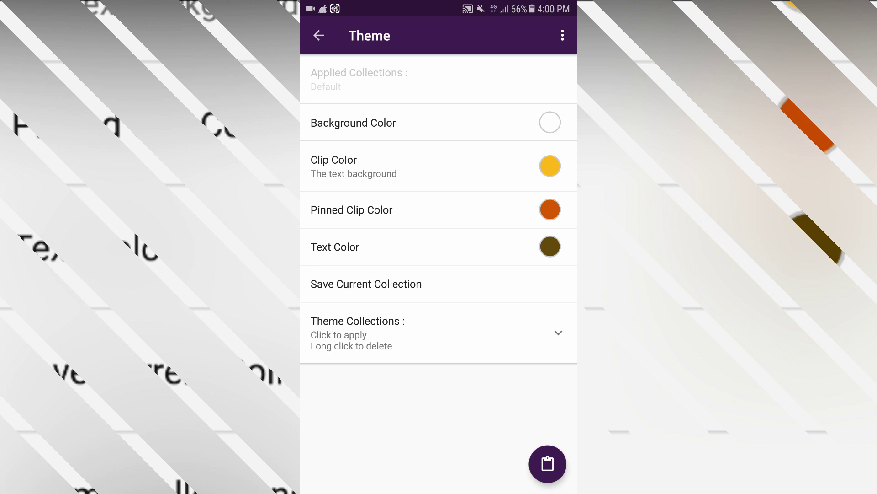
click(319, 36)
click(382, 113)
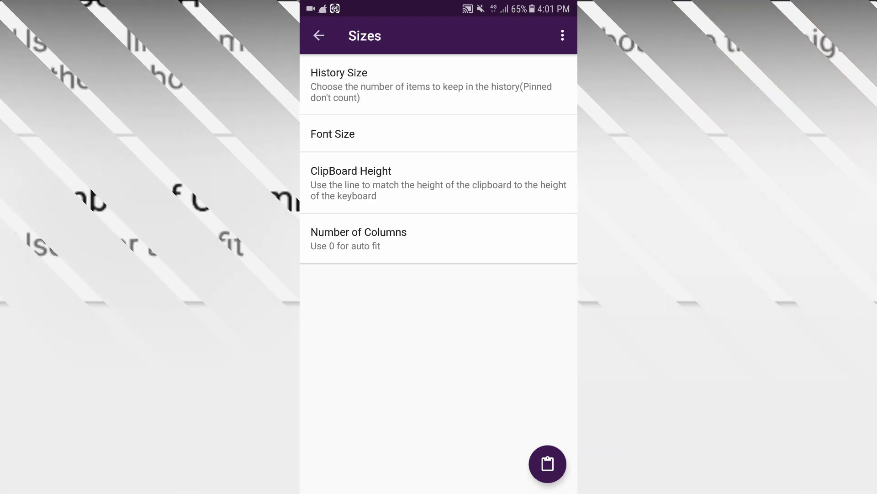
click(319, 38)
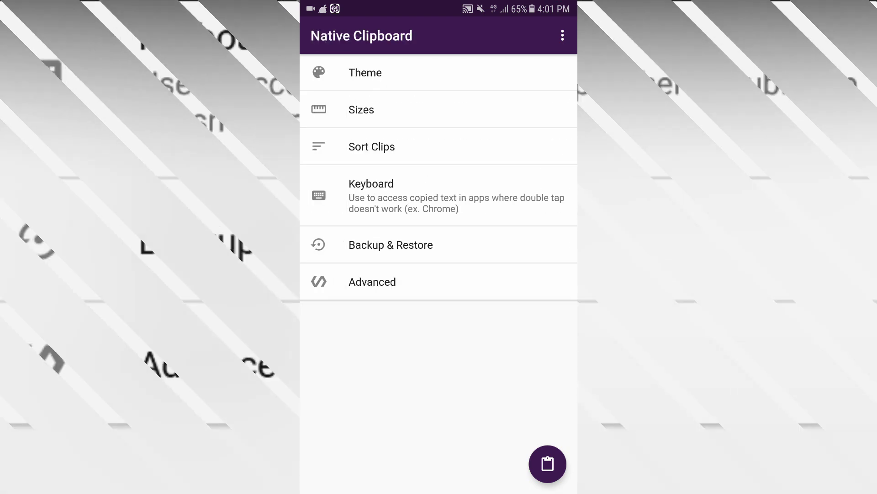
click(394, 150)
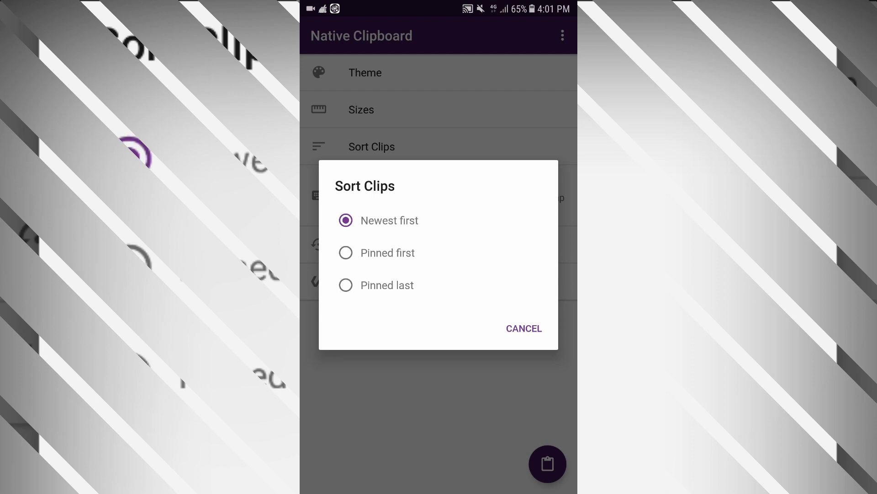
click(522, 329)
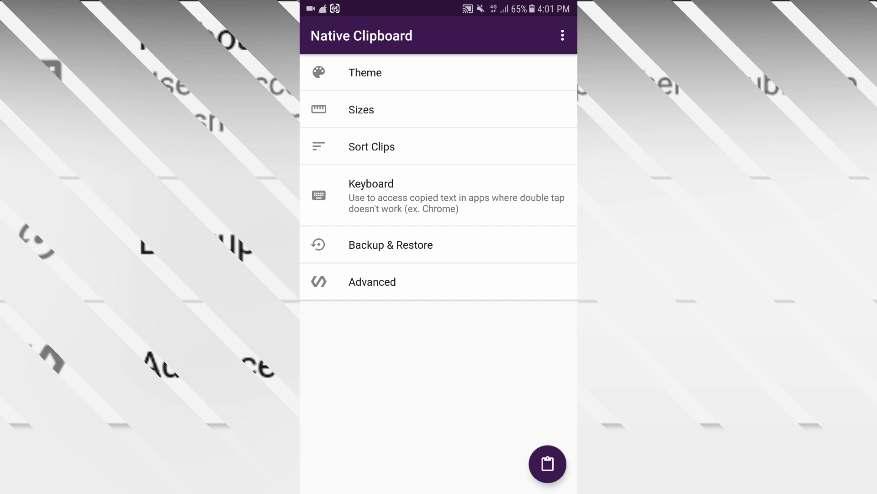
View the Advanced options and the overflow menu without changing anything.
click(383, 288)
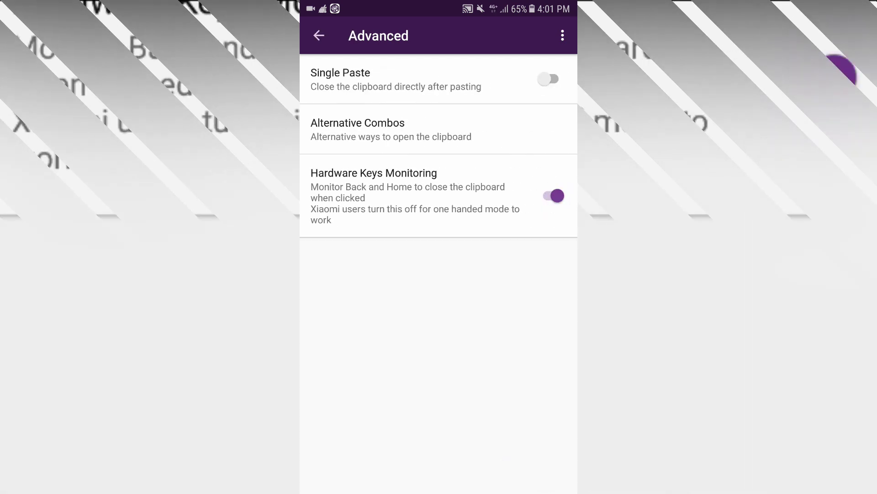
click(322, 37)
click(321, 38)
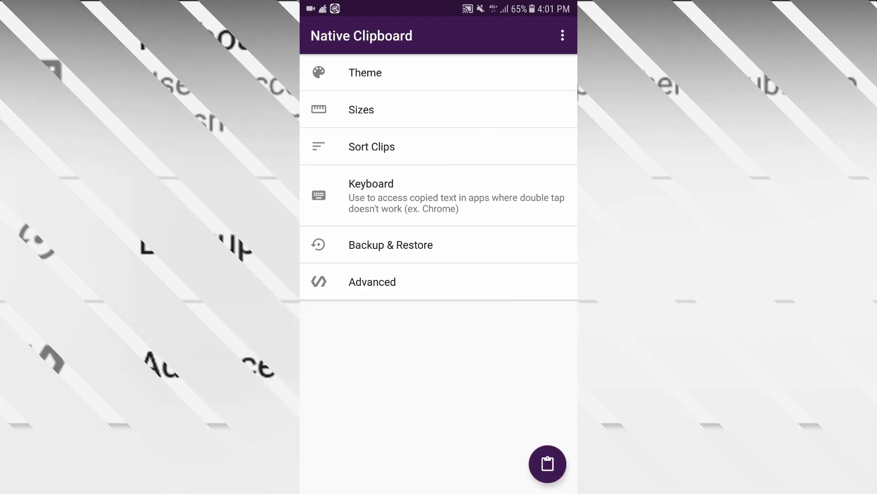
click(561, 41)
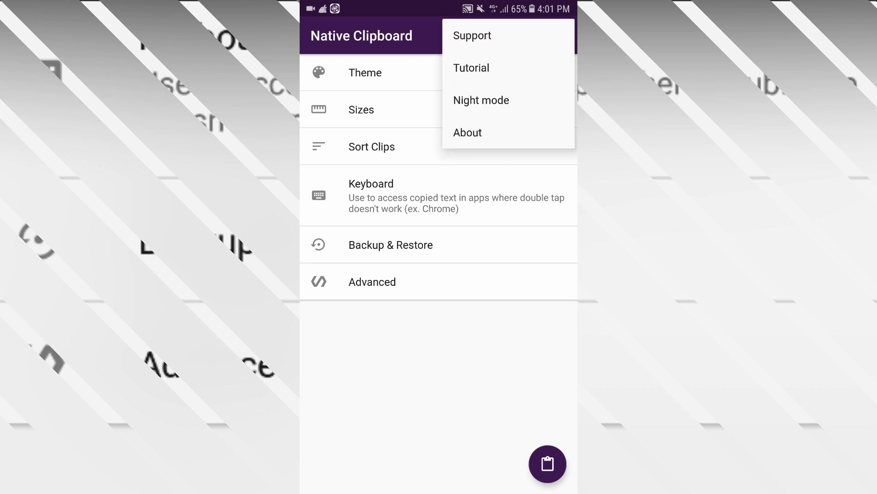
click(443, 372)
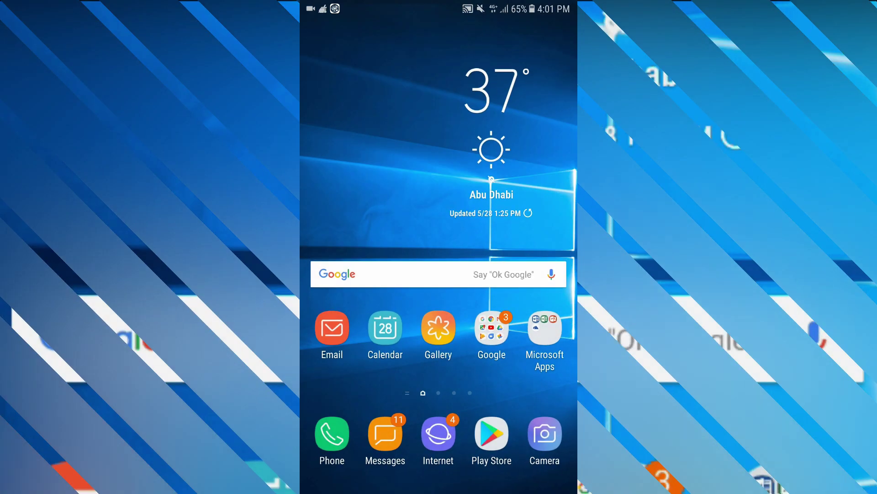
Copy the sentence from 'better way' to 'everything for you.' in the package-tracking article.
click(492, 328)
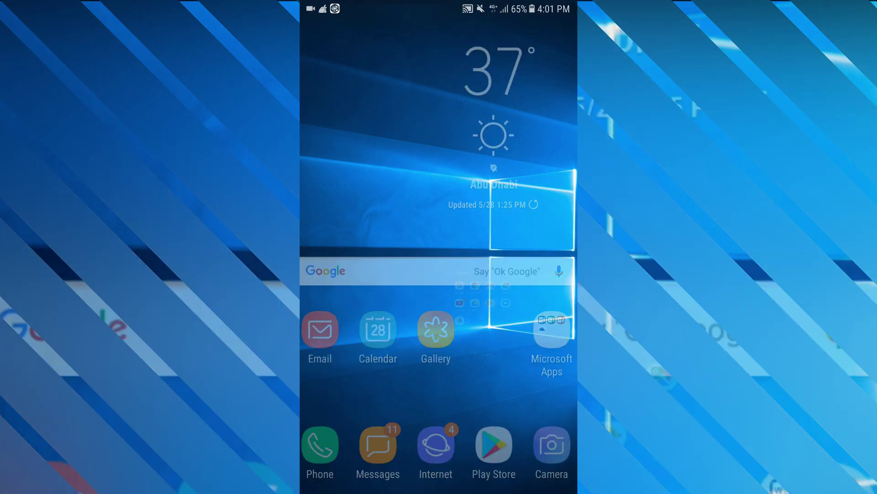
click(412, 143)
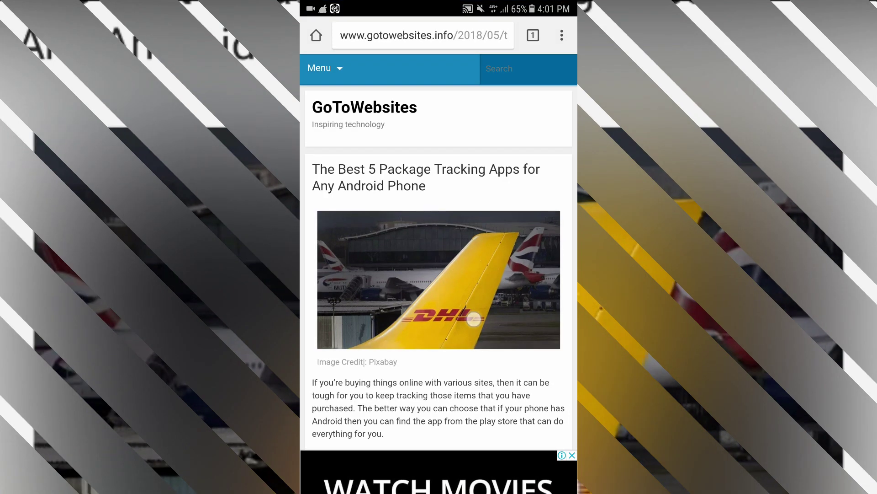
scroll(474, 318, down, 3)
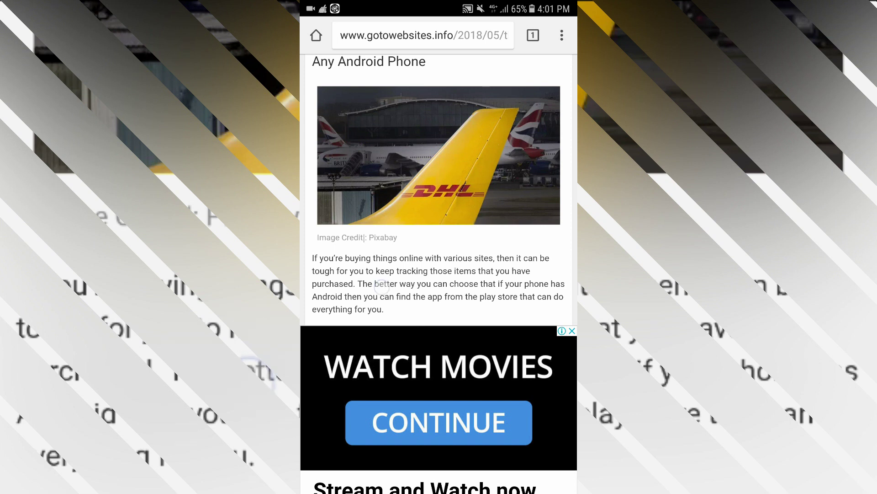
click(387, 283)
drag(399, 296, 391, 320)
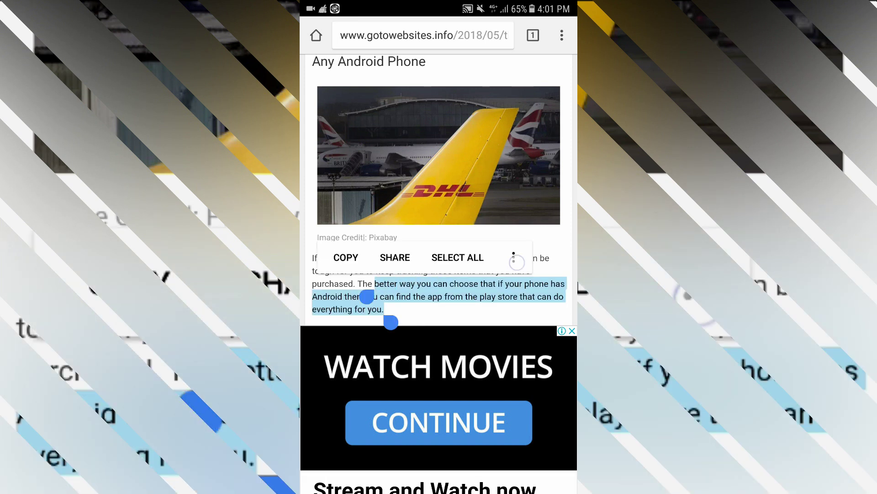
click(515, 259)
click(466, 255)
scroll(491, 274, down, 4)
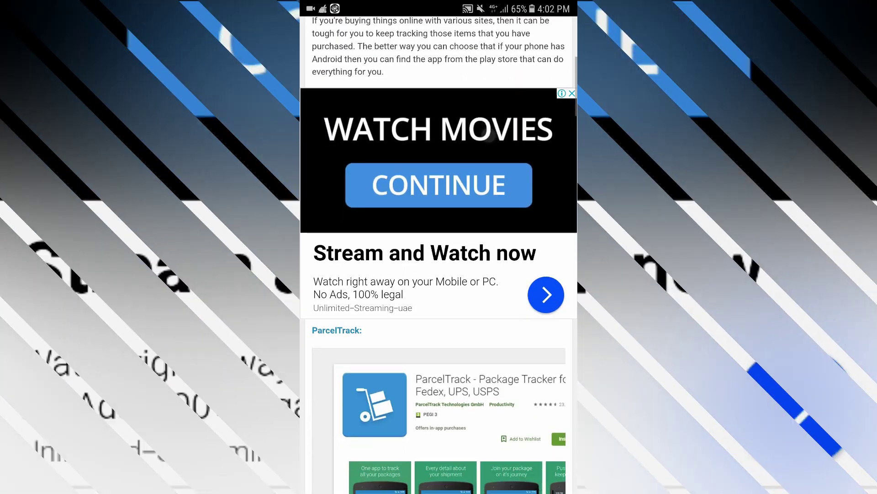
scroll(450, 116, up, 5)
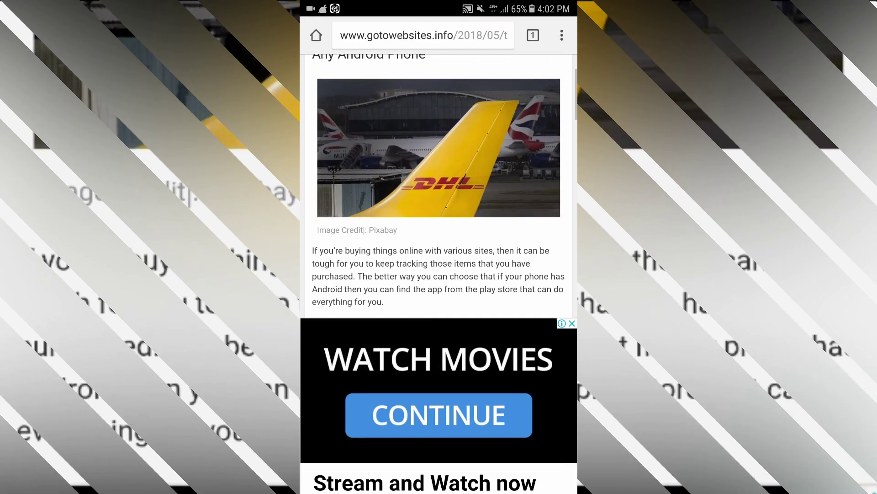
double_click(357, 263)
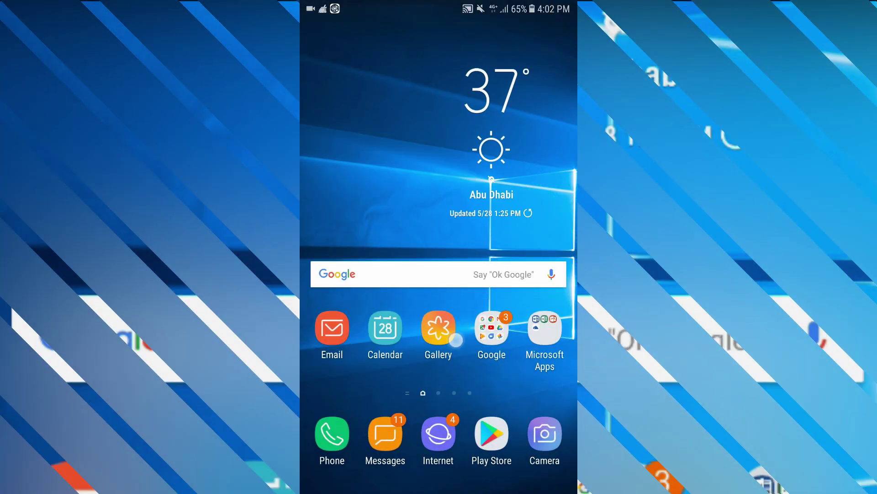
Insert two saved clips, including the article sentence, into the WhatsApp group chat's message box.
drag(465, 383, 460, 206)
click(331, 95)
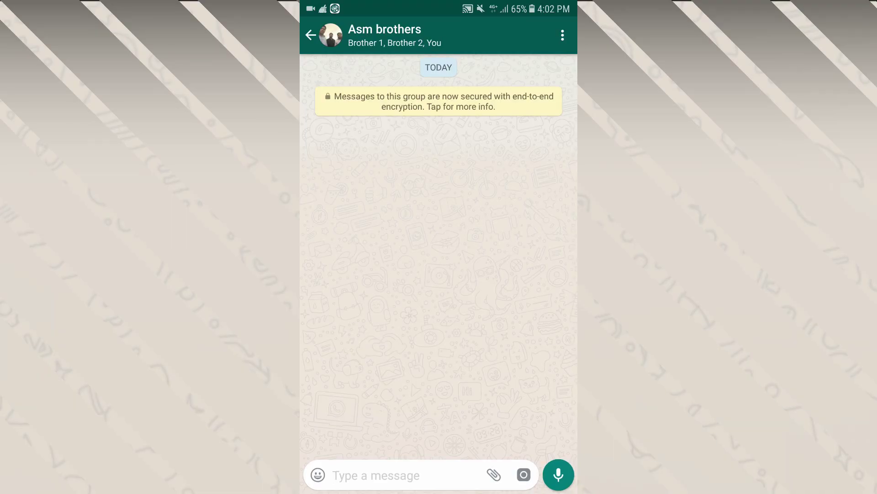
click(355, 474)
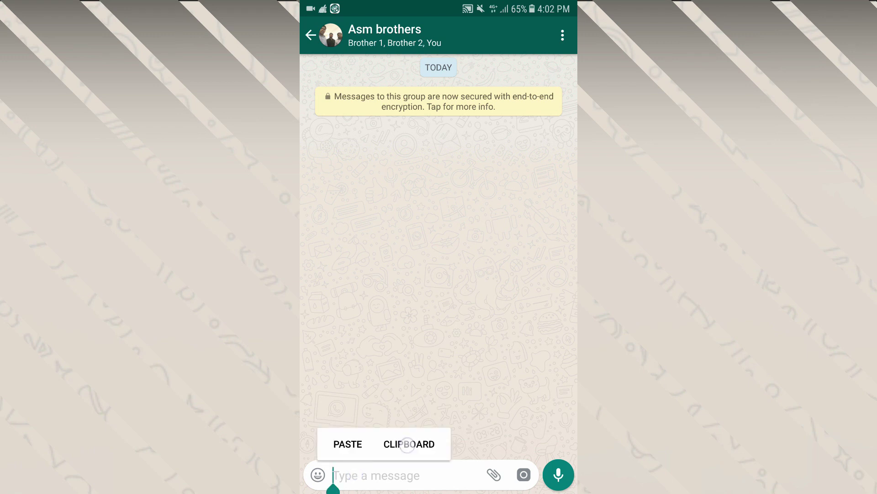
click(408, 444)
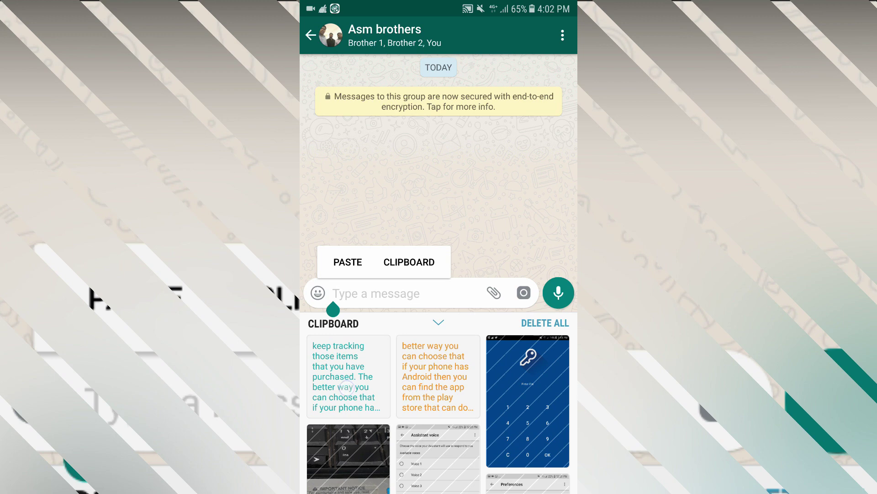
click(347, 376)
click(441, 384)
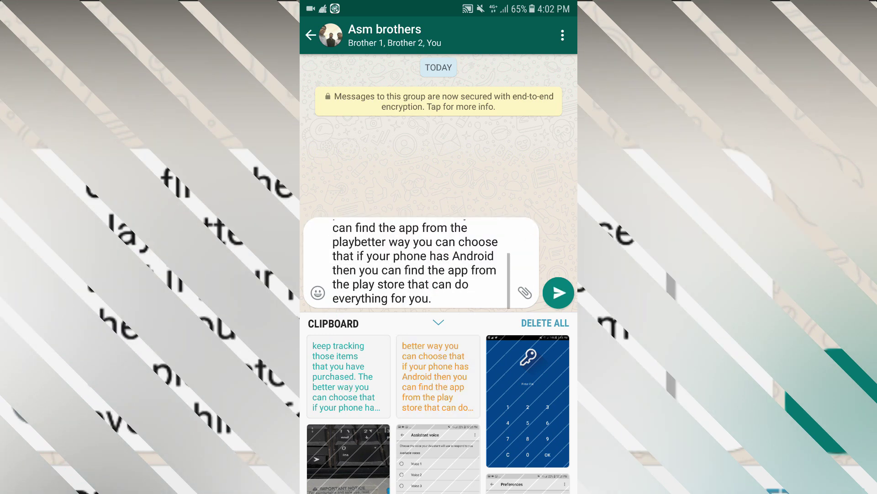